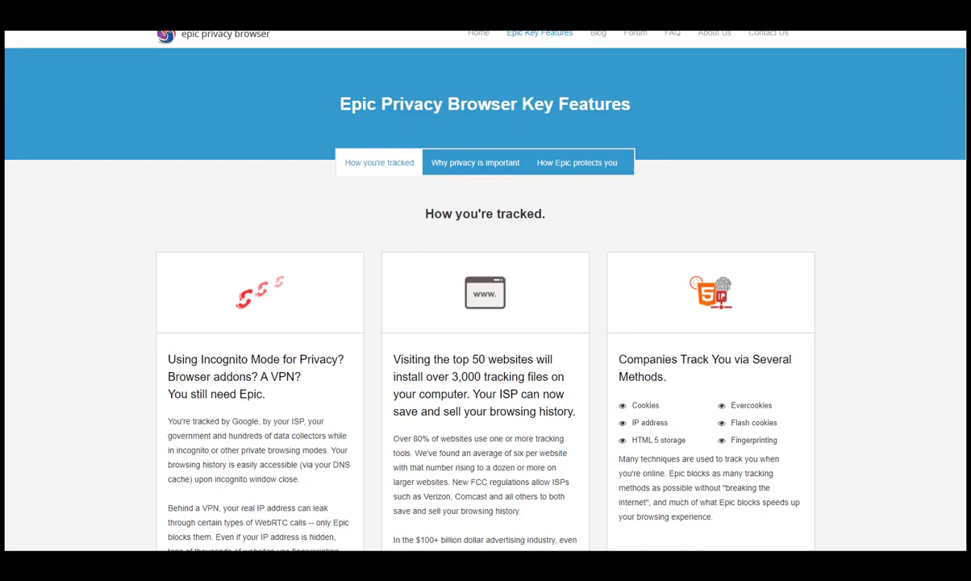
pyautogui.scroll(-3, 485, 323)
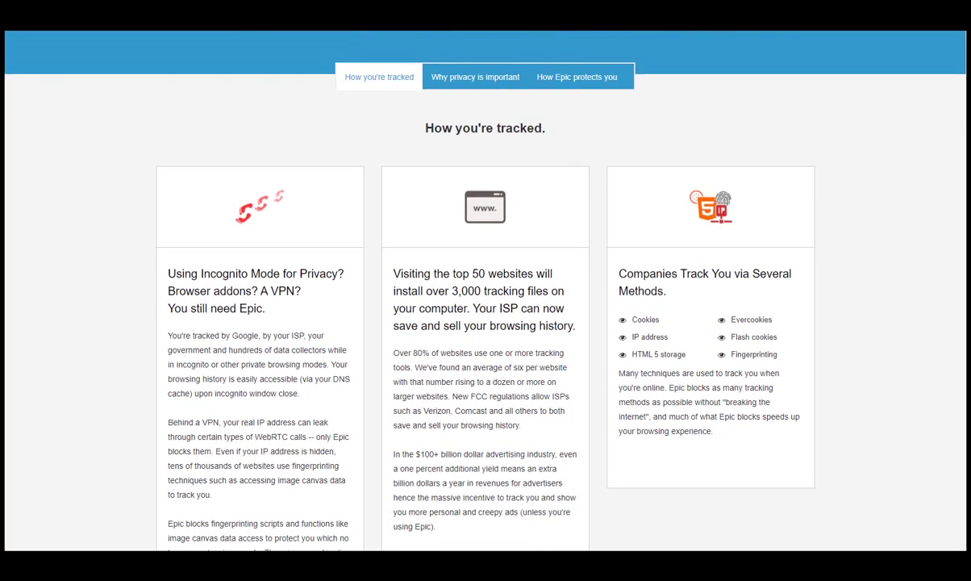
pyautogui.scroll(-4, 486, 323)
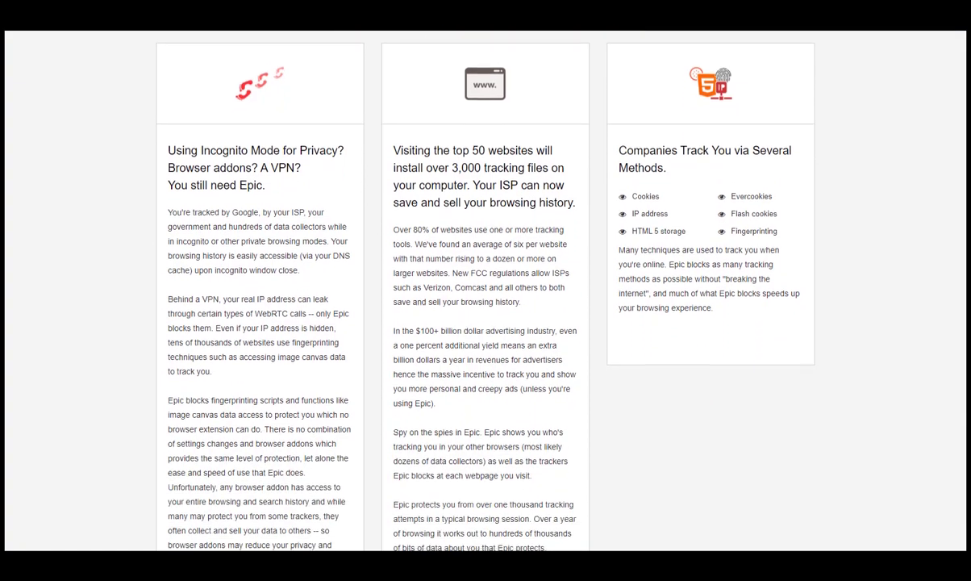
pyautogui.scroll(-4, 485, 322)
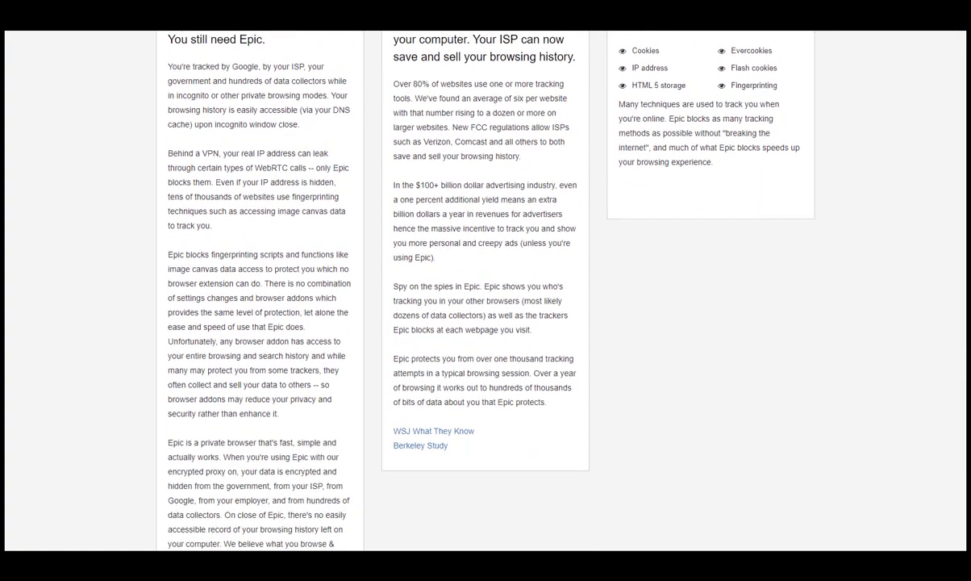
pyautogui.scroll(-3, 485, 322)
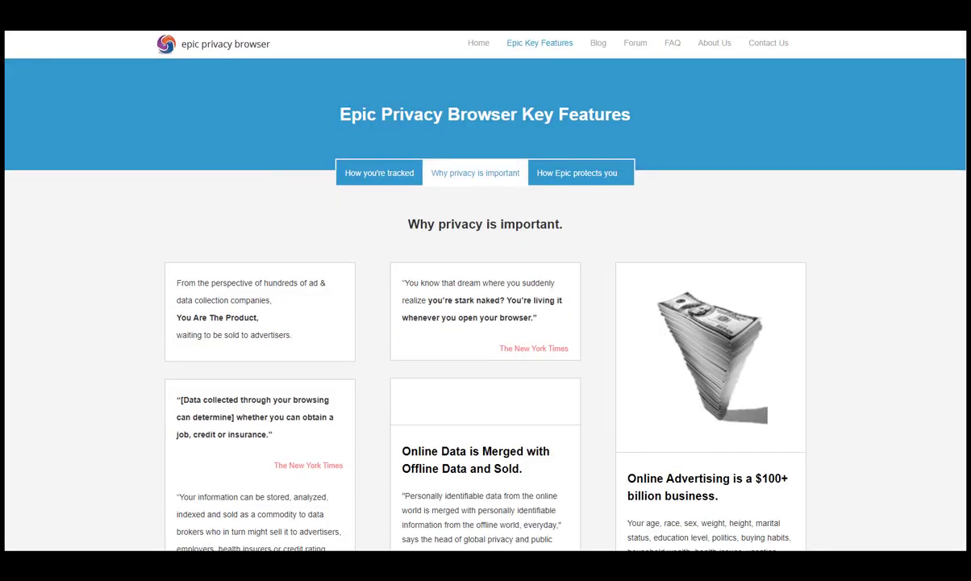
pyautogui.scroll(-5, 485, 323)
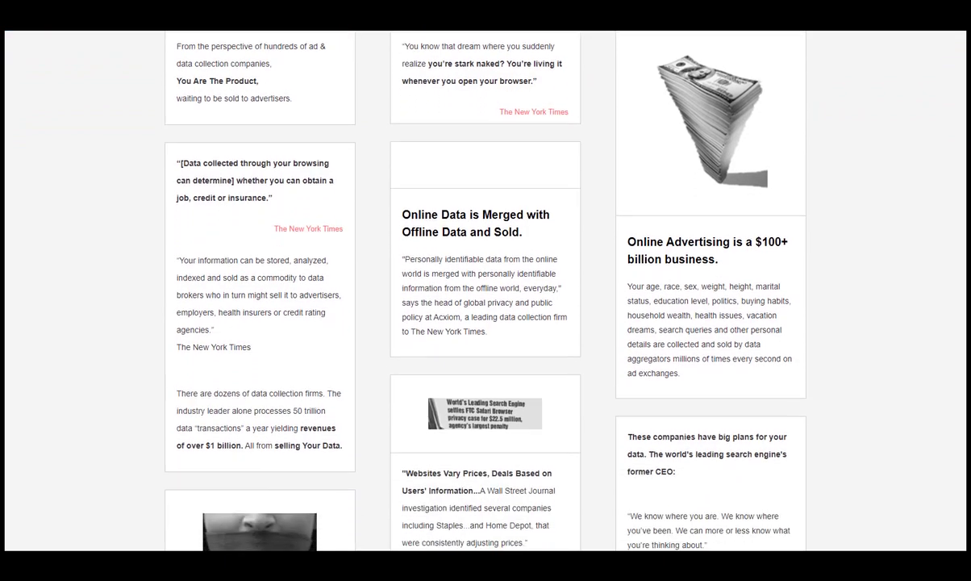
pyautogui.scroll(-5, 486, 323)
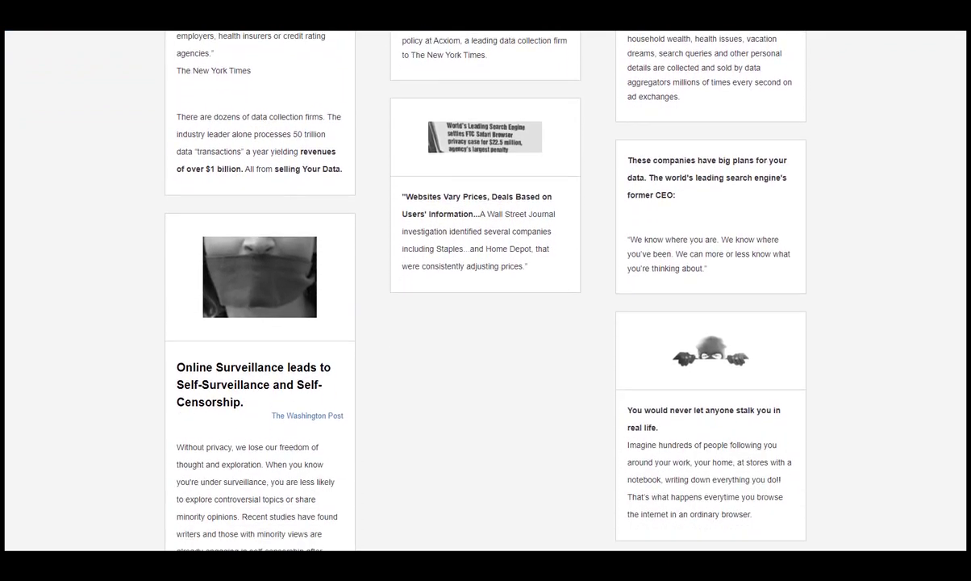
pyautogui.scroll(-3, 486, 323)
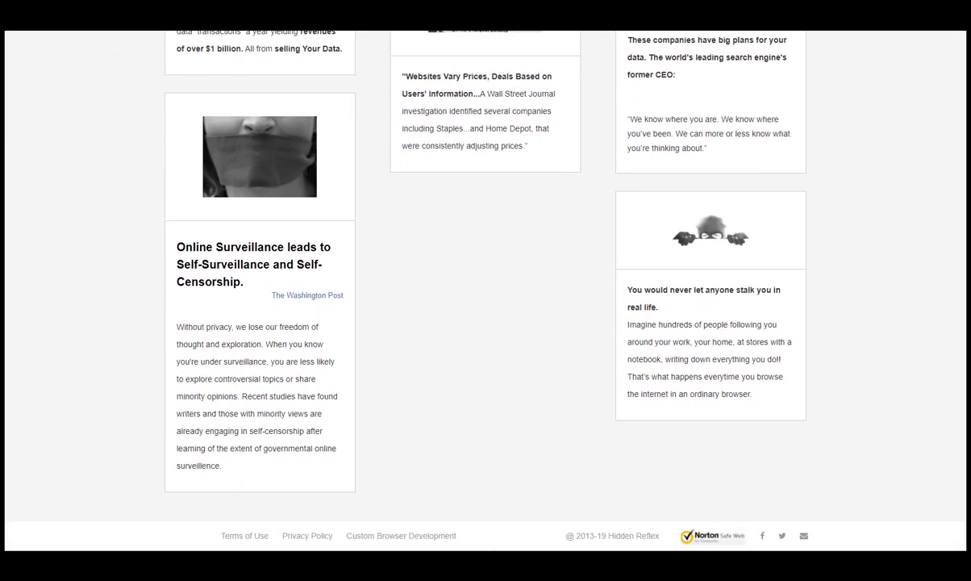
pyautogui.scroll(-3, 485, 323)
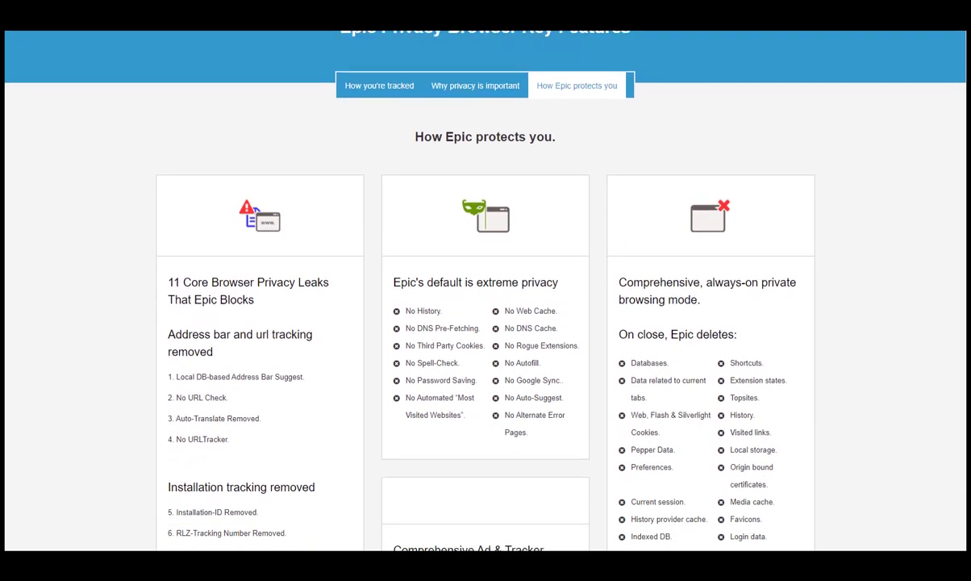
pyautogui.scroll(-4, 486, 323)
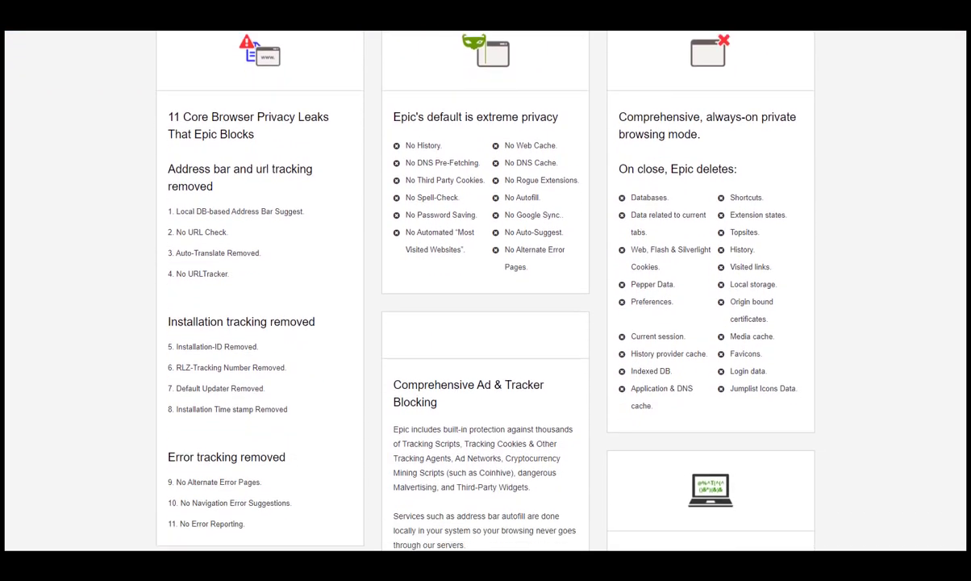
pyautogui.scroll(-5, 485, 322)
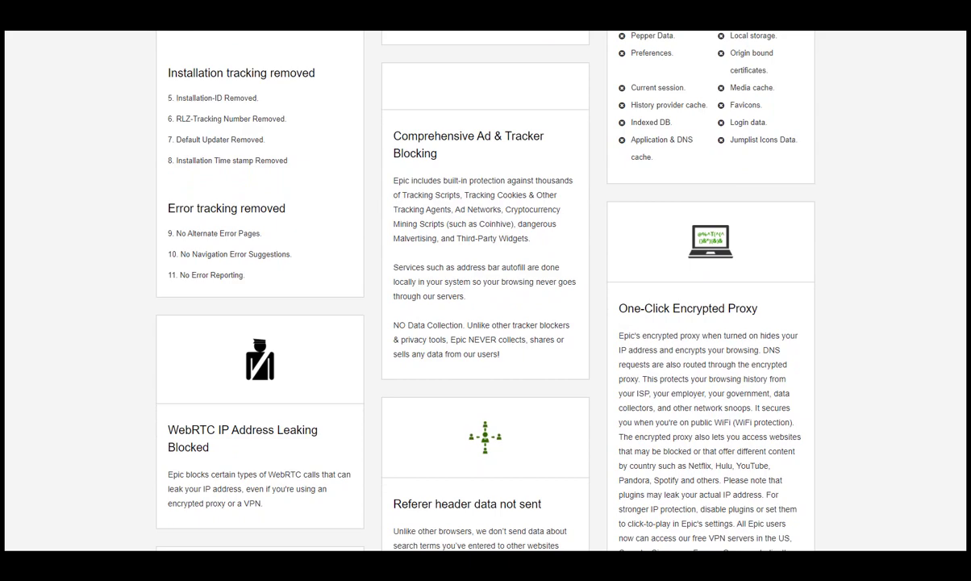
pyautogui.scroll(-5, 486, 322)
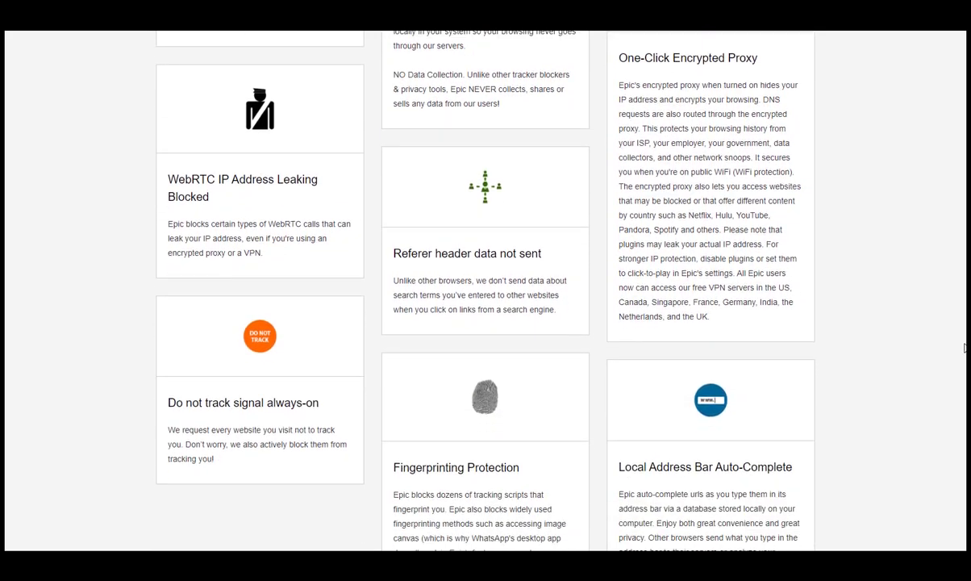
pyautogui.scroll(-4, 964, 347)
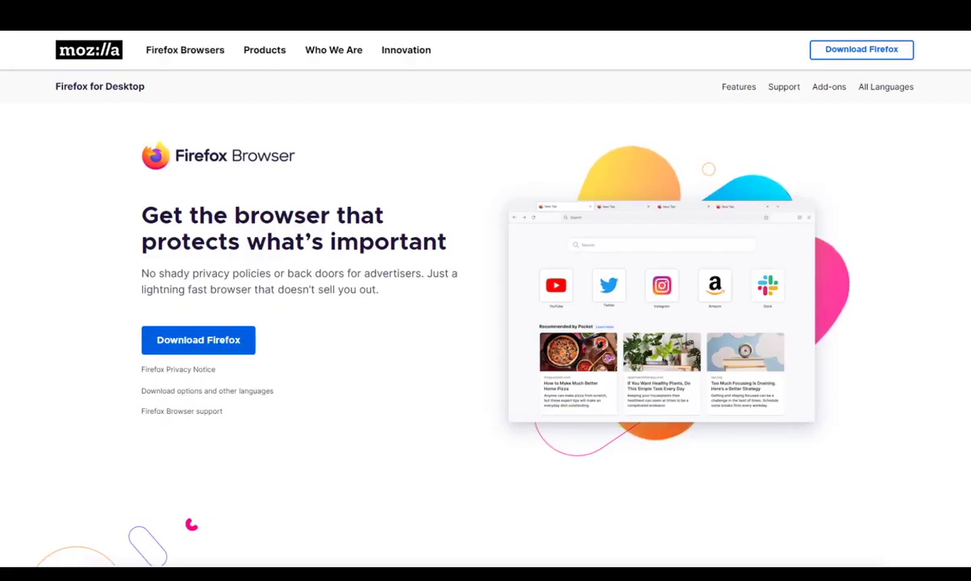
pyautogui.scroll(-5, 485, 323)
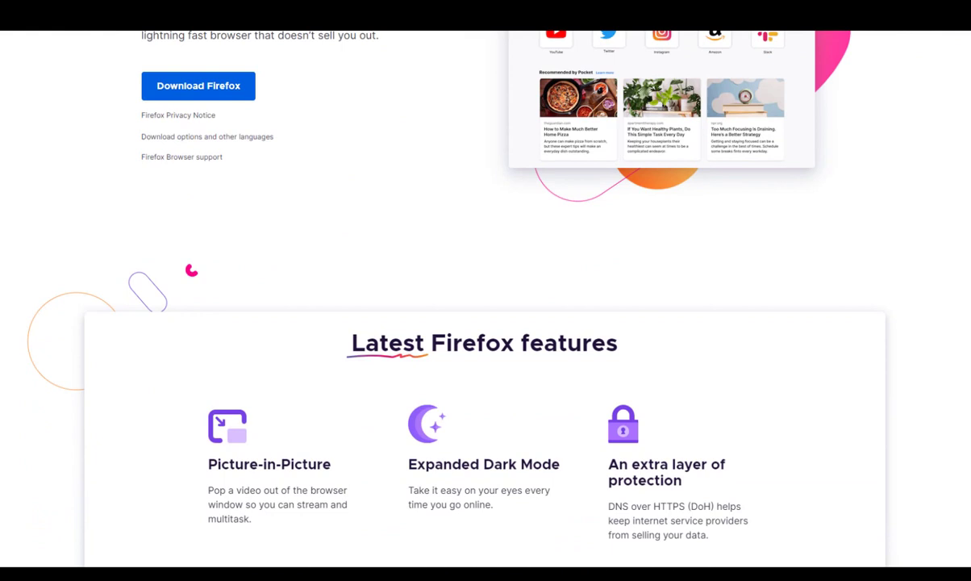
pyautogui.scroll(-6, 485, 322)
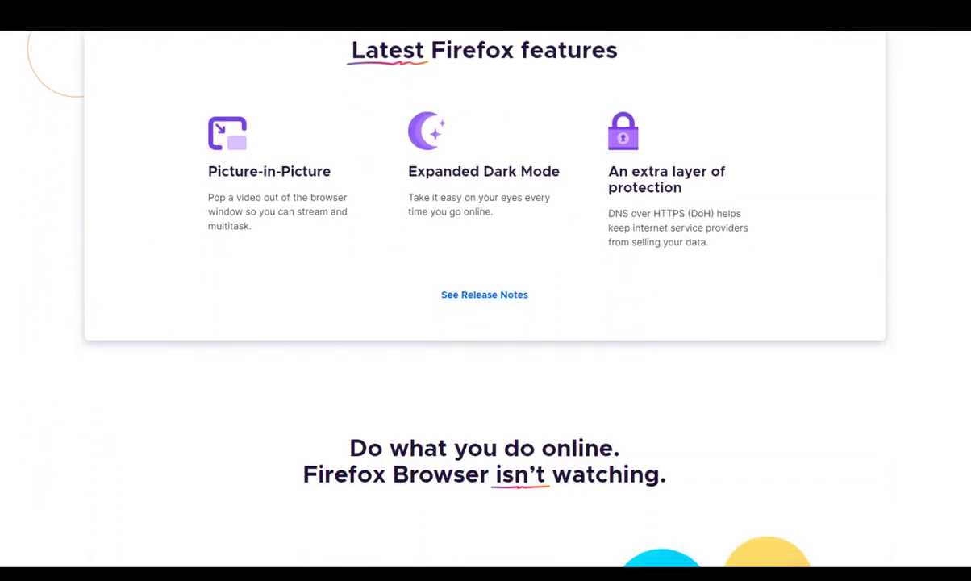
pyautogui.scroll(-2, 485, 323)
pyautogui.scroll(-2, 486, 323)
pyautogui.scroll(-2, 485, 322)
pyautogui.scroll(-2, 486, 322)
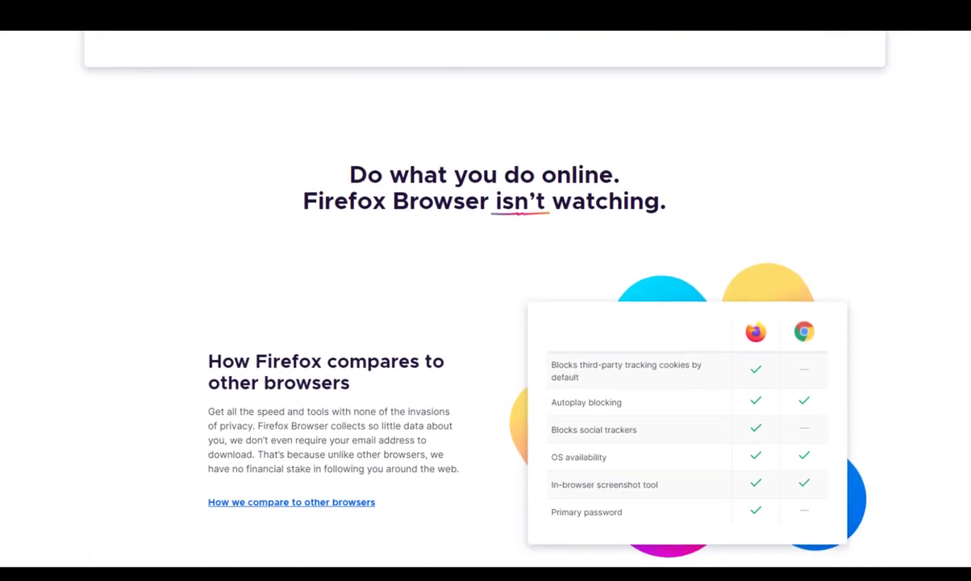
pyautogui.scroll(-2, 486, 323)
pyautogui.scroll(-2, 485, 323)
pyautogui.scroll(-2, 486, 322)
pyautogui.scroll(-2, 486, 323)
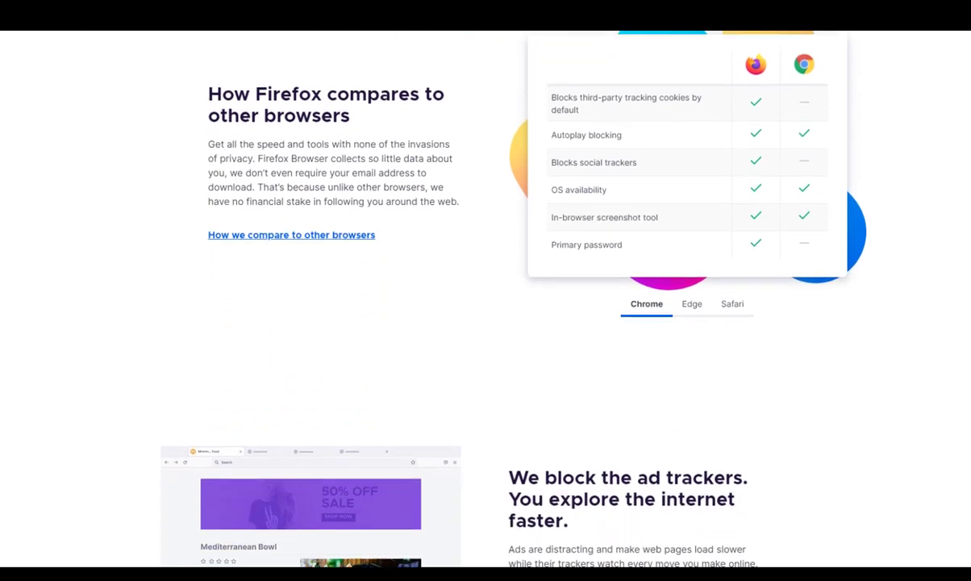
pyautogui.scroll(-2, 486, 322)
pyautogui.scroll(-2, 485, 323)
pyautogui.scroll(-2, 485, 323)
pyautogui.scroll(-2, 486, 323)
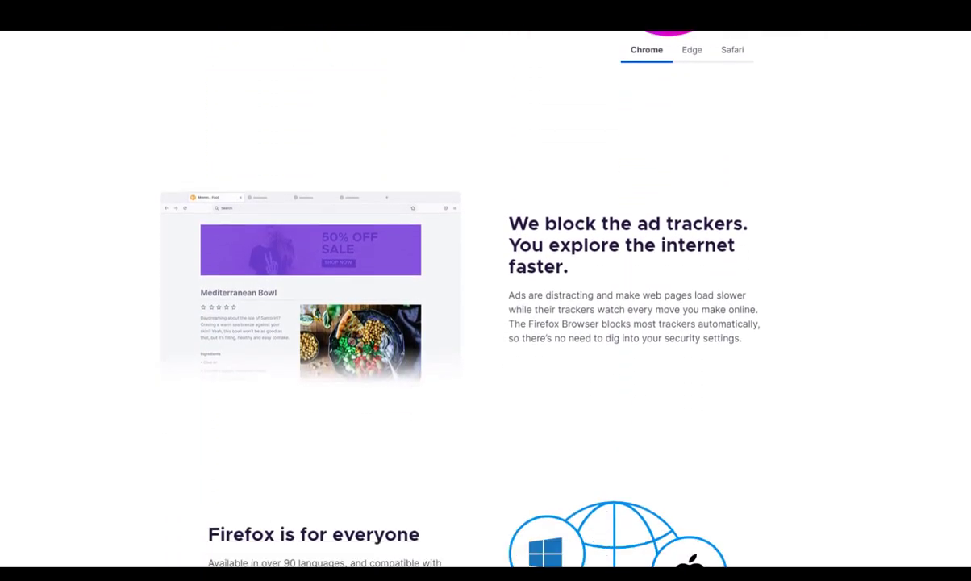
pyautogui.scroll(-2, 485, 323)
pyautogui.scroll(-2, 486, 323)
pyautogui.scroll(-2, 485, 323)
pyautogui.scroll(-2, 485, 322)
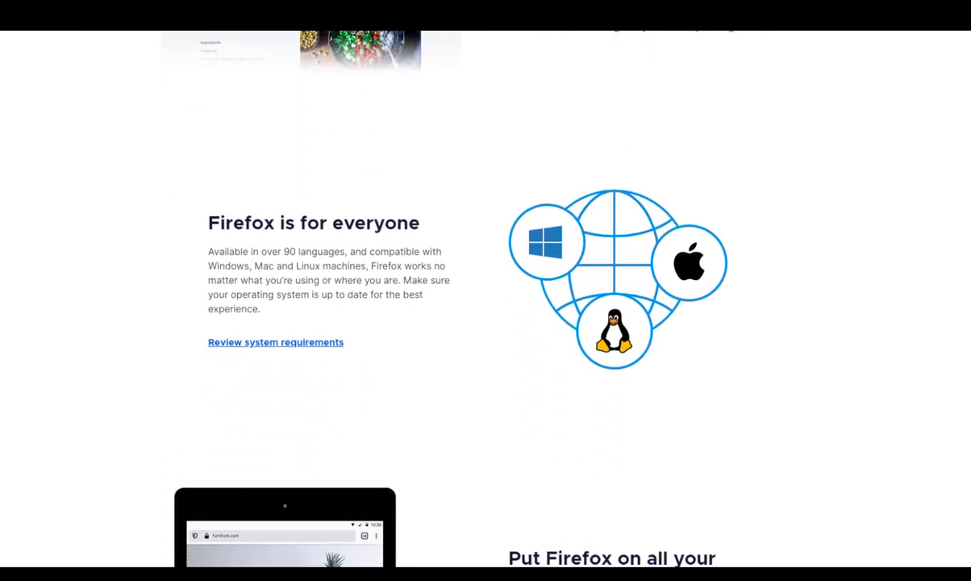
pyautogui.scroll(-2, 485, 323)
pyautogui.scroll(-2, 486, 322)
pyautogui.scroll(-2, 486, 323)
pyautogui.scroll(-2, 486, 323)
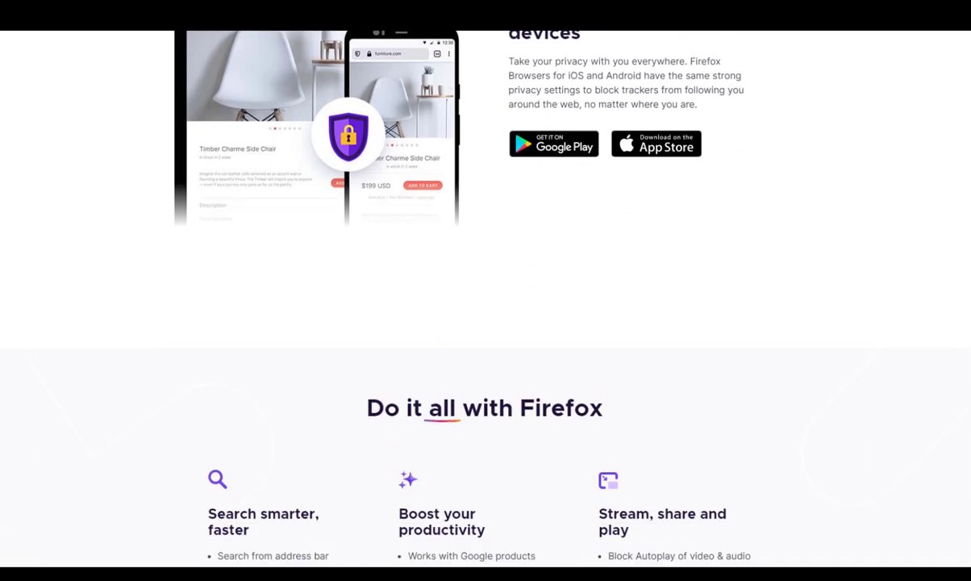
pyautogui.scroll(-2, 485, 323)
pyautogui.scroll(-2, 486, 323)
pyautogui.scroll(-2, 486, 323)
pyautogui.scroll(-2, 486, 323)
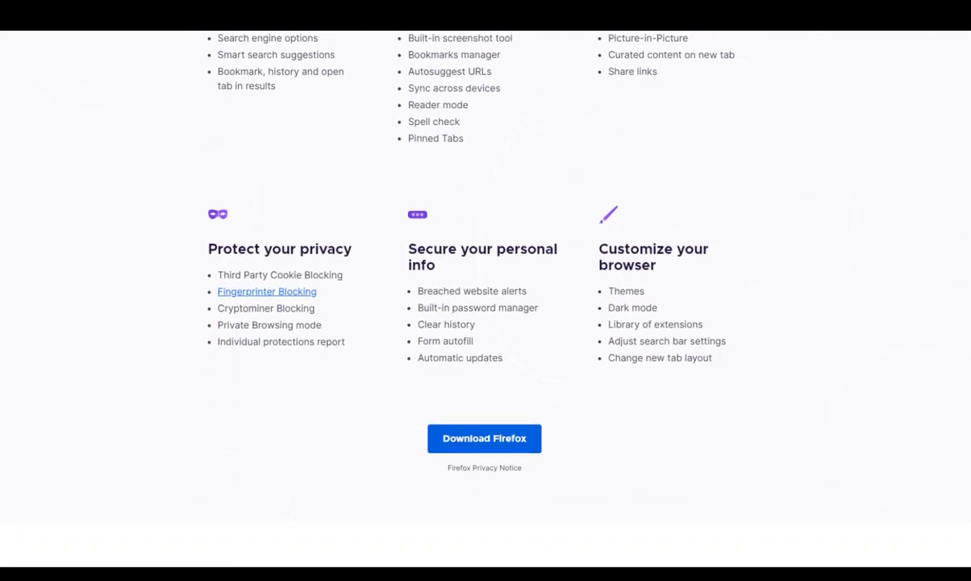
pyautogui.scroll(-2, 486, 323)
pyautogui.scroll(-2, 486, 323)
pyautogui.scroll(-2, 485, 323)
pyautogui.scroll(-2, 486, 323)
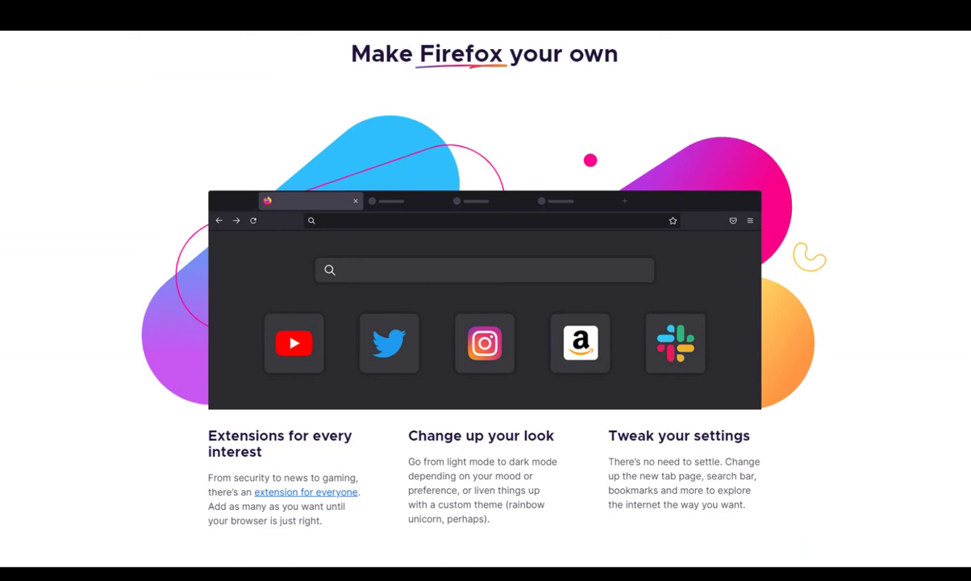
pyautogui.scroll(-2, 485, 323)
pyautogui.scroll(-2, 486, 323)
pyautogui.scroll(-2, 485, 322)
pyautogui.scroll(-2, 486, 322)
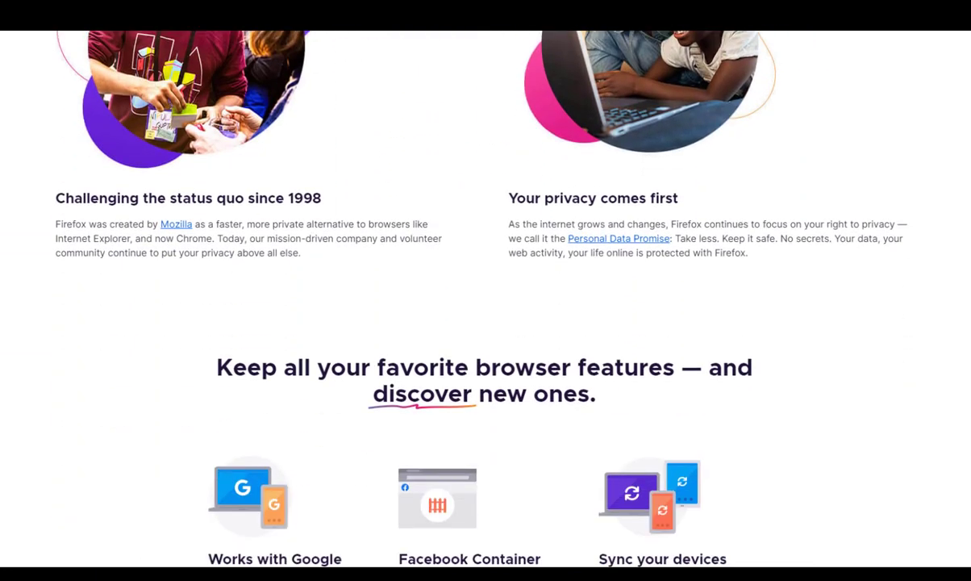
pyautogui.scroll(-2, 485, 322)
pyautogui.scroll(-2, 486, 323)
pyautogui.scroll(-2, 486, 323)
pyautogui.scroll(-2, 486, 323)
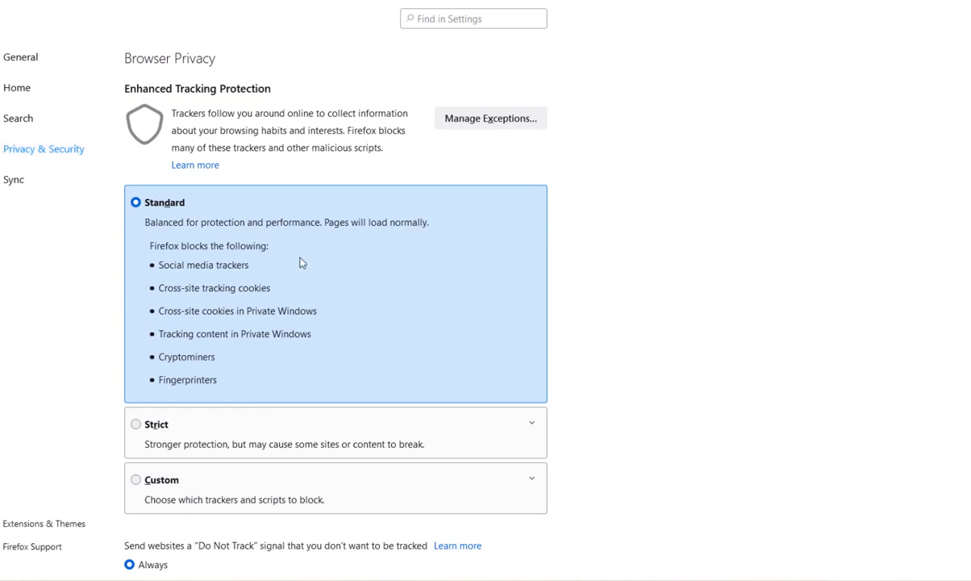
pyautogui.scroll(-2, 299, 263)
pyautogui.scroll(-2, 300, 263)
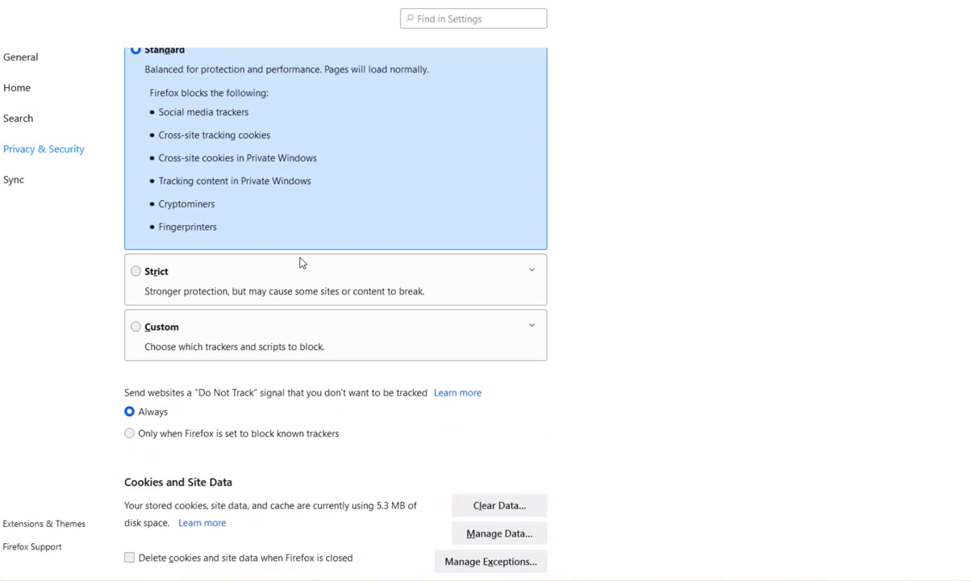
pyautogui.scroll(2, 299, 263)
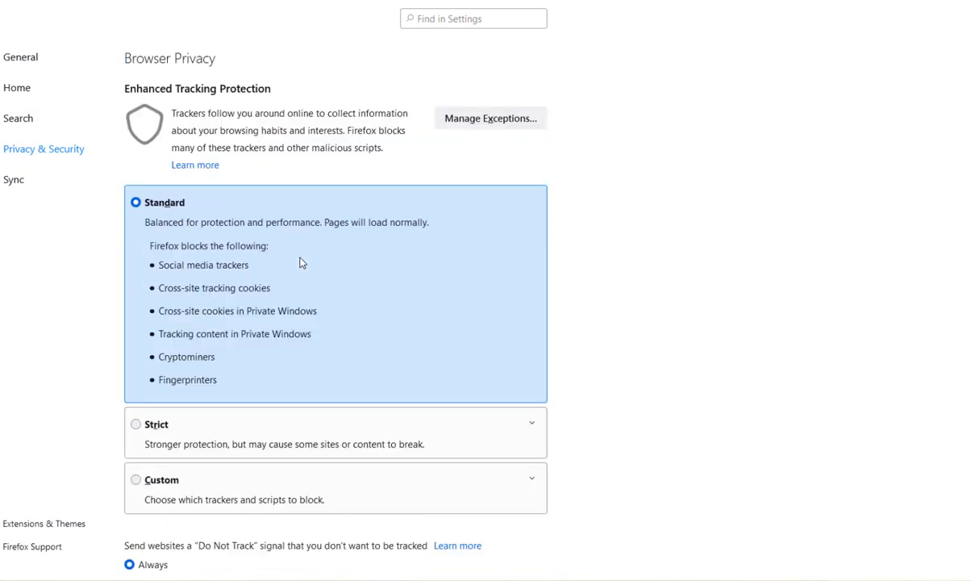
pyautogui.scroll(-1, 299, 263)
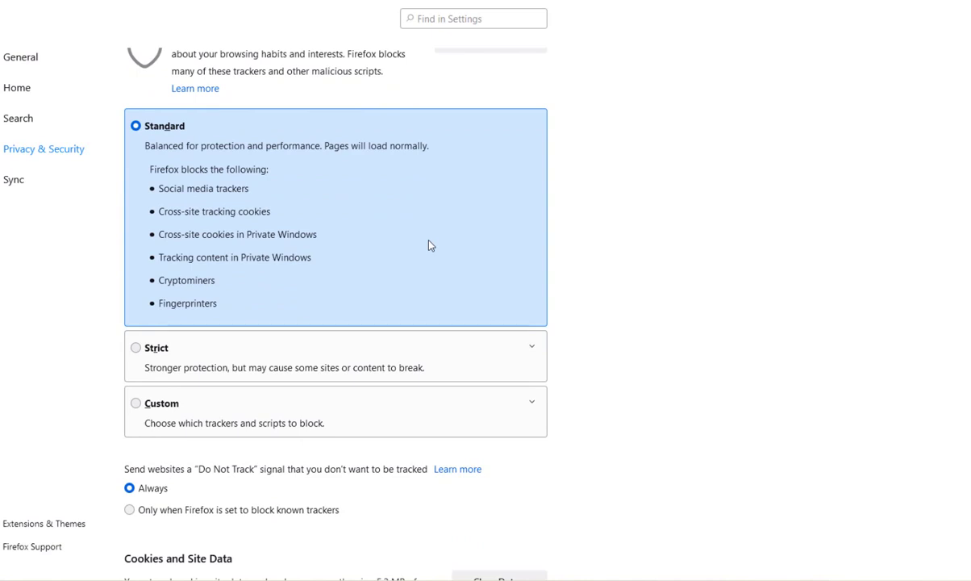
pyautogui.scroll(-1, 429, 246)
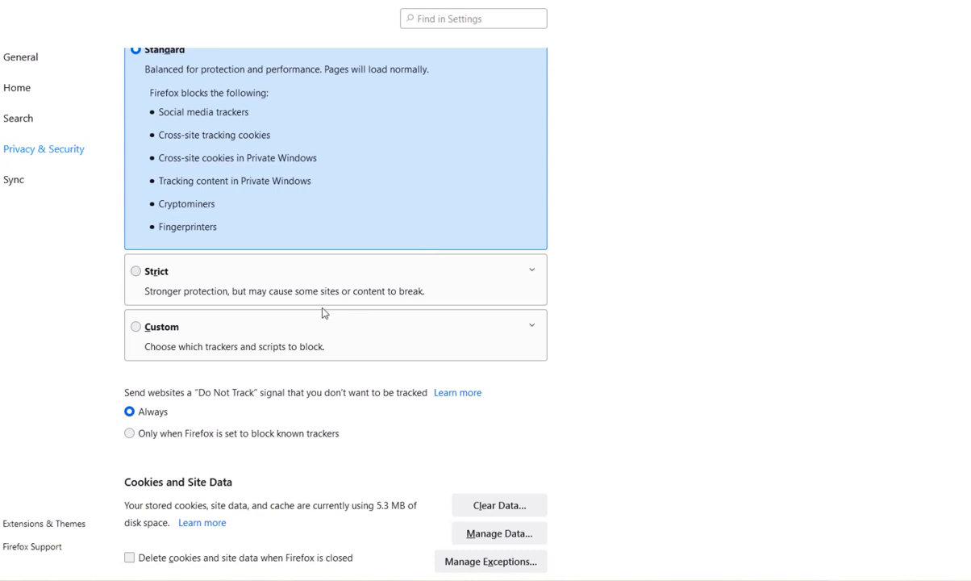
# Preview Strict tracking protection, then settle on Custom with cookies, trackers, cryptominers and fingerprinters blocked.
pyautogui.click(266, 274)
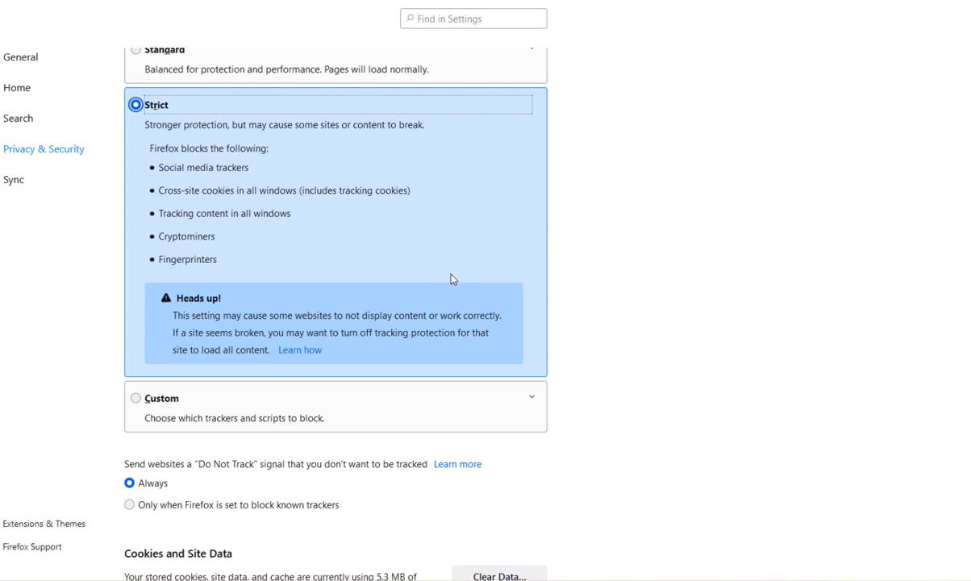
pyautogui.click(369, 404)
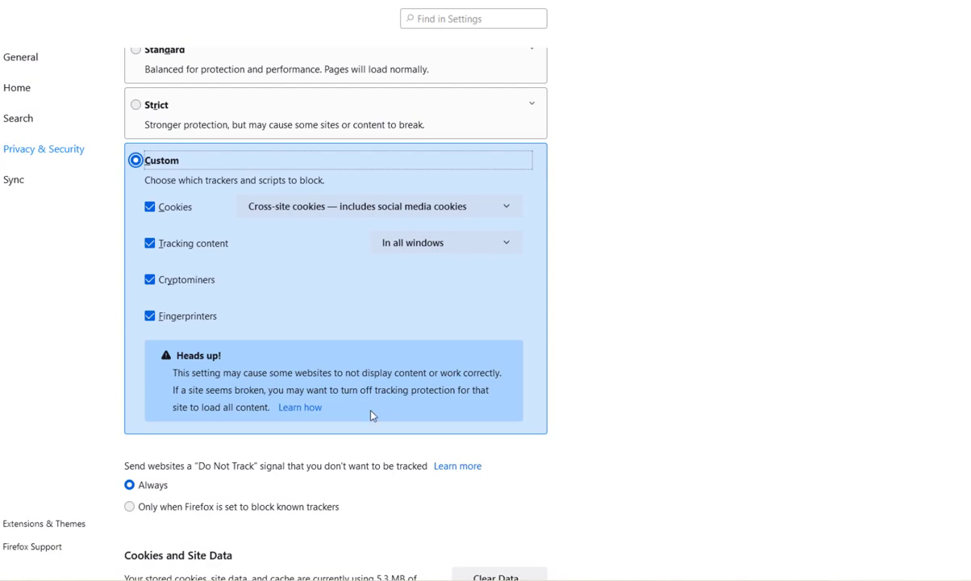
pyautogui.scroll(-10, 372, 414)
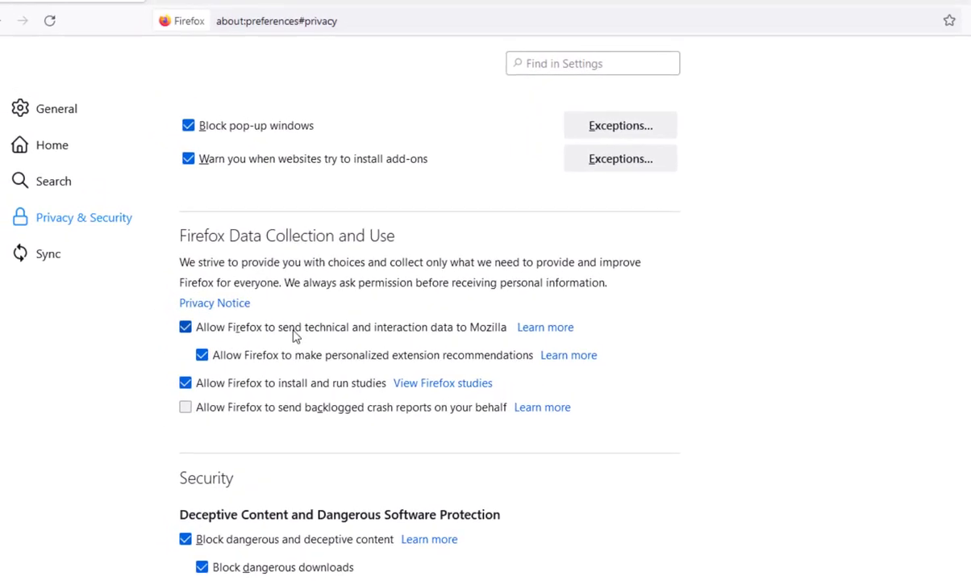
# Untick 'Allow Firefox to send technical and interaction data' to Mozilla.
pyautogui.click(219, 331)
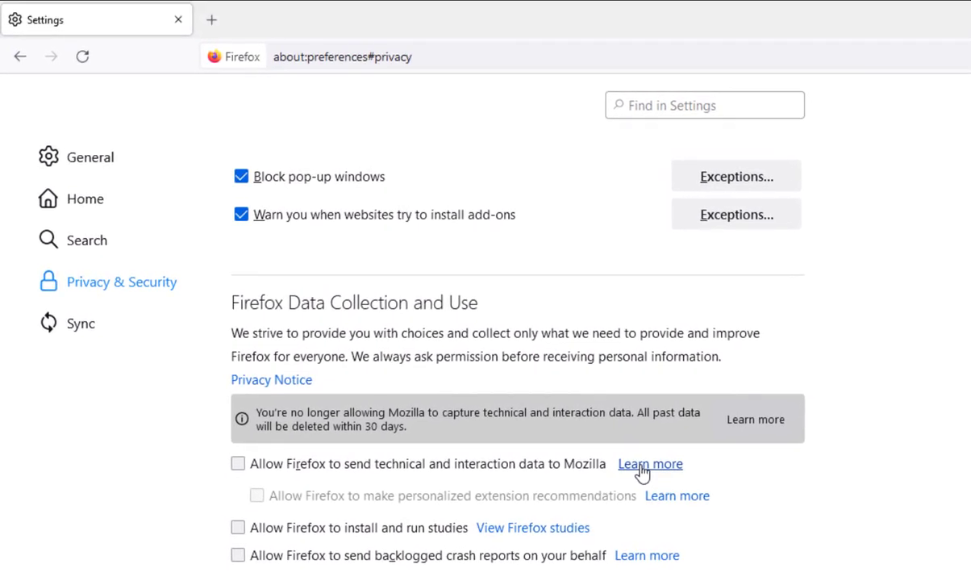
pyautogui.scroll(-5, 642, 469)
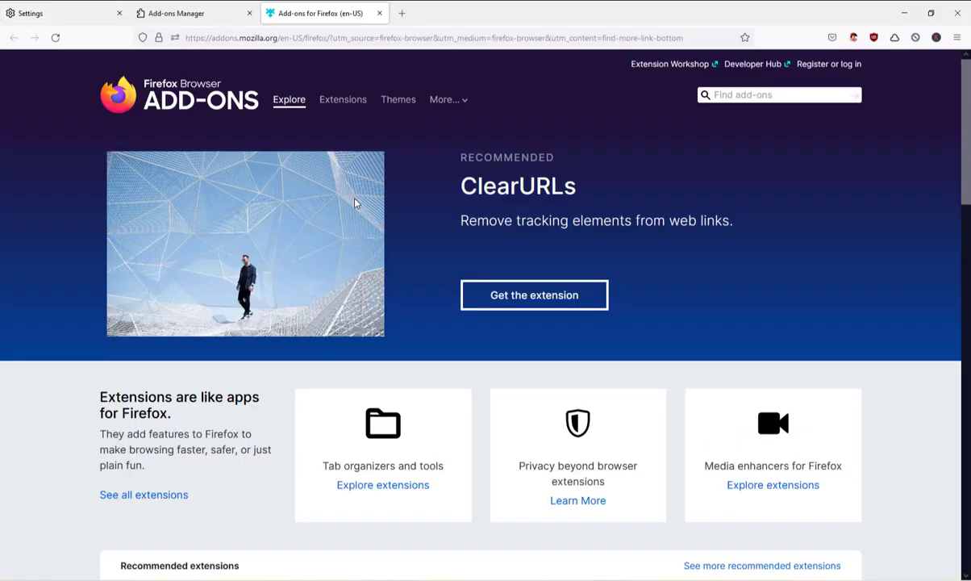
pyautogui.scroll(-10, 355, 202)
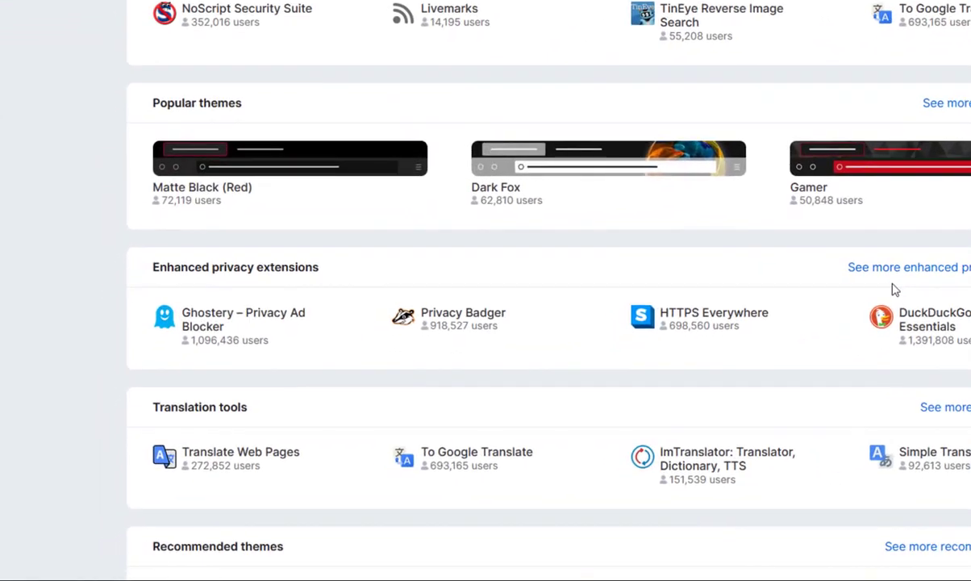
# Show more enhanced privacy extensions in the Privacy Matters collection.
pyautogui.click(900, 270)
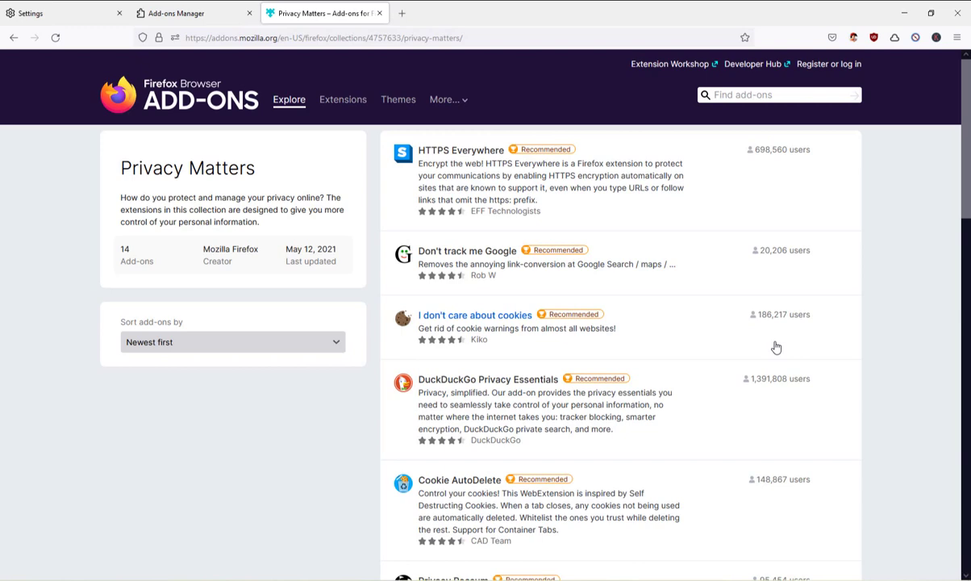
pyautogui.scroll(-3, 776, 347)
pyautogui.scroll(-5, 777, 347)
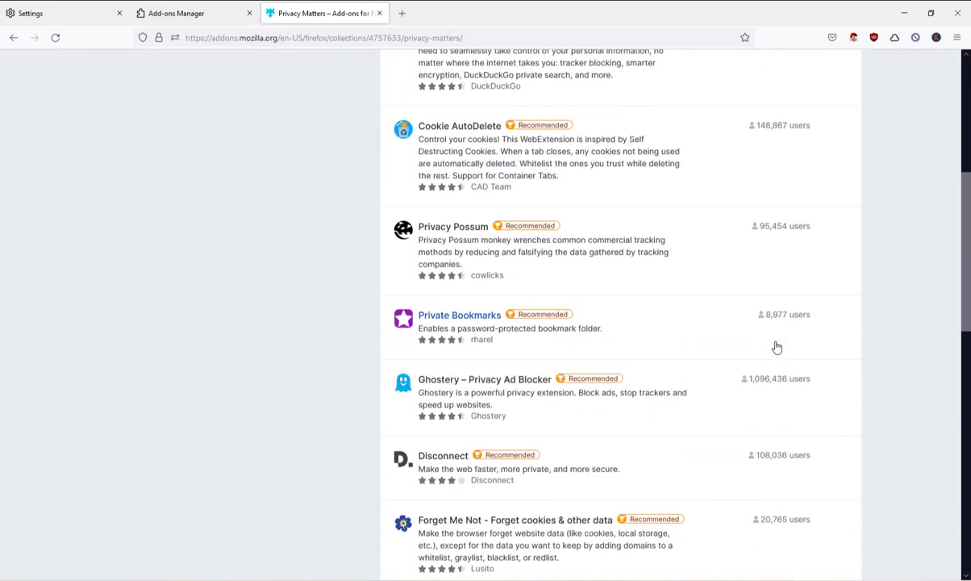
pyautogui.scroll(-6, 777, 347)
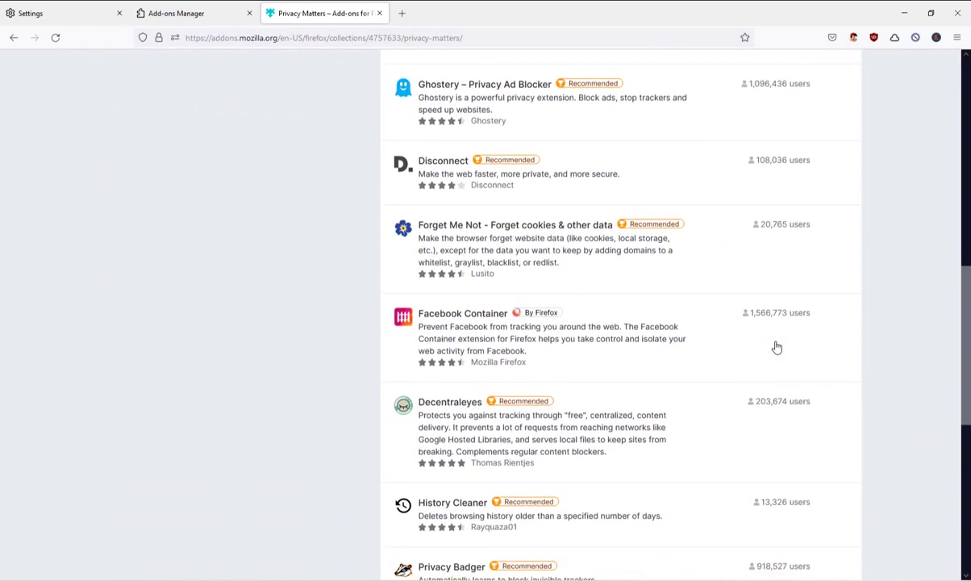
pyautogui.scroll(-4, 777, 347)
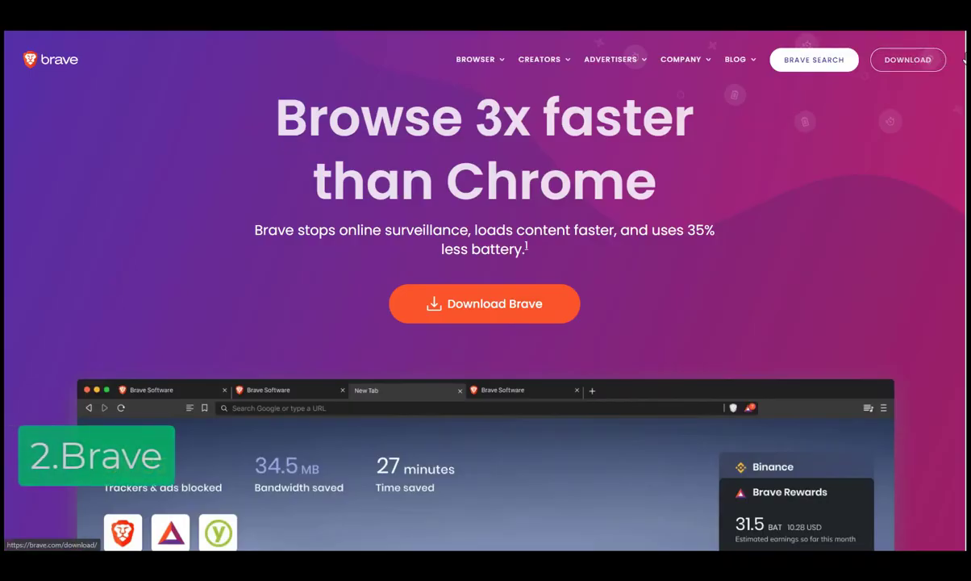
pyautogui.scroll(-10, 484, 323)
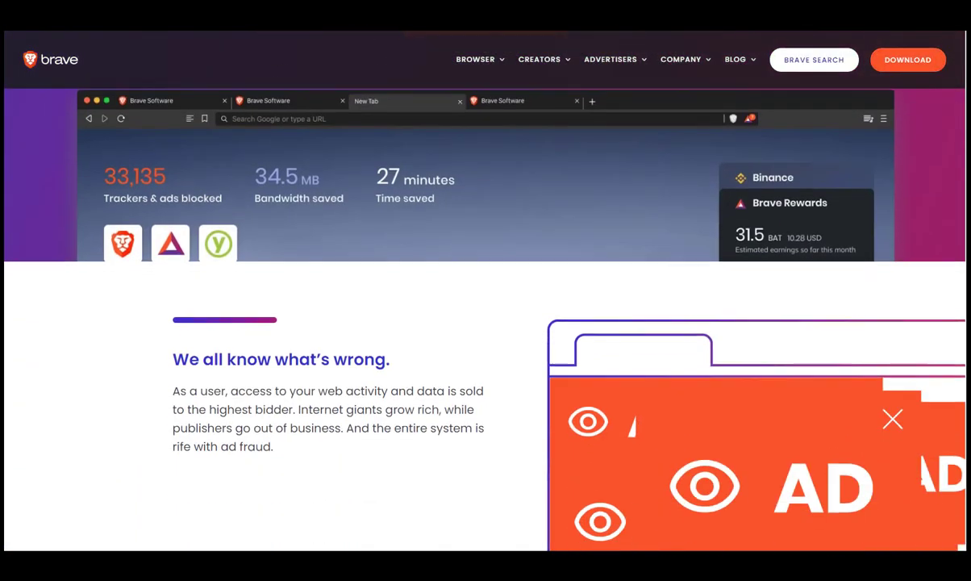
pyautogui.scroll(-5, 484, 323)
pyautogui.scroll(-5, 485, 323)
pyautogui.scroll(-5, 484, 322)
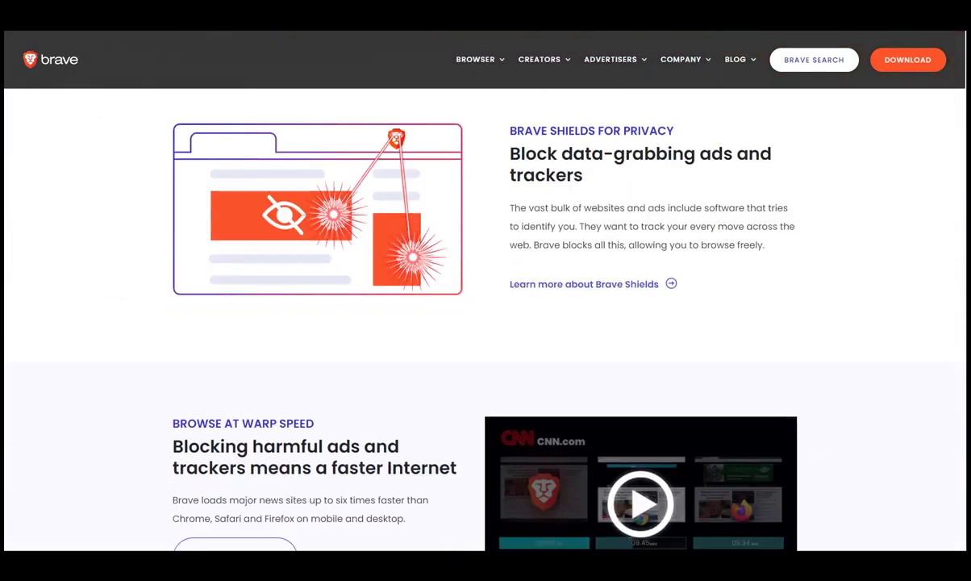
pyautogui.scroll(-5, 484, 322)
pyautogui.scroll(-5, 958, 370)
pyautogui.scroll(-5, 958, 369)
pyautogui.scroll(-5, 958, 370)
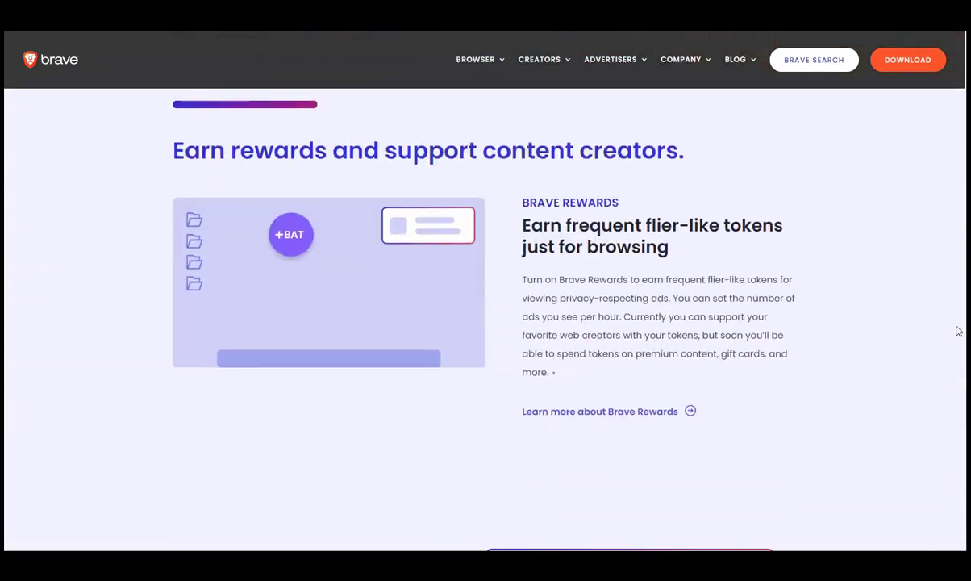
pyautogui.scroll(-5, 958, 369)
pyautogui.scroll(-5, 957, 370)
pyautogui.scroll(-5, 957, 369)
pyautogui.scroll(-5, 957, 370)
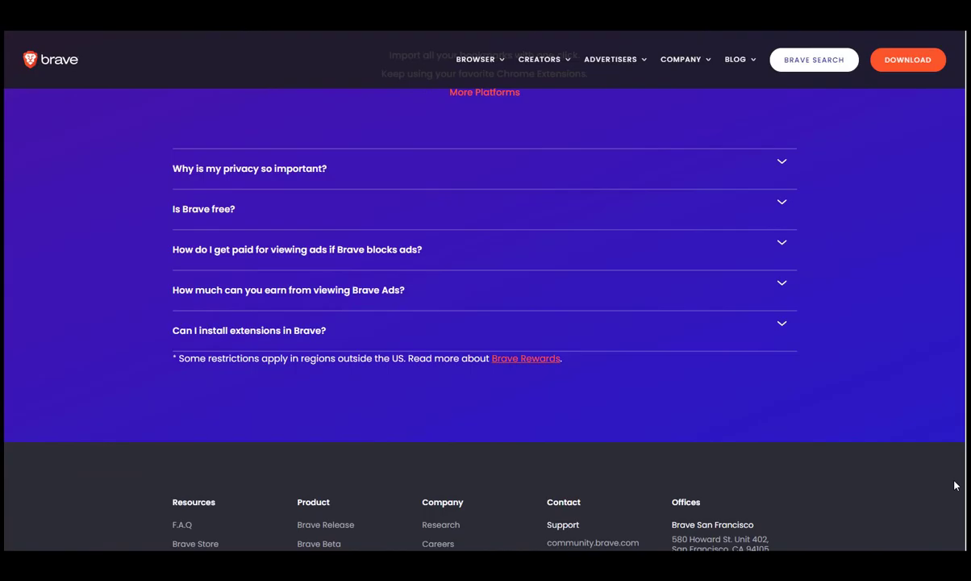
pyautogui.scroll(-5, 960, 514)
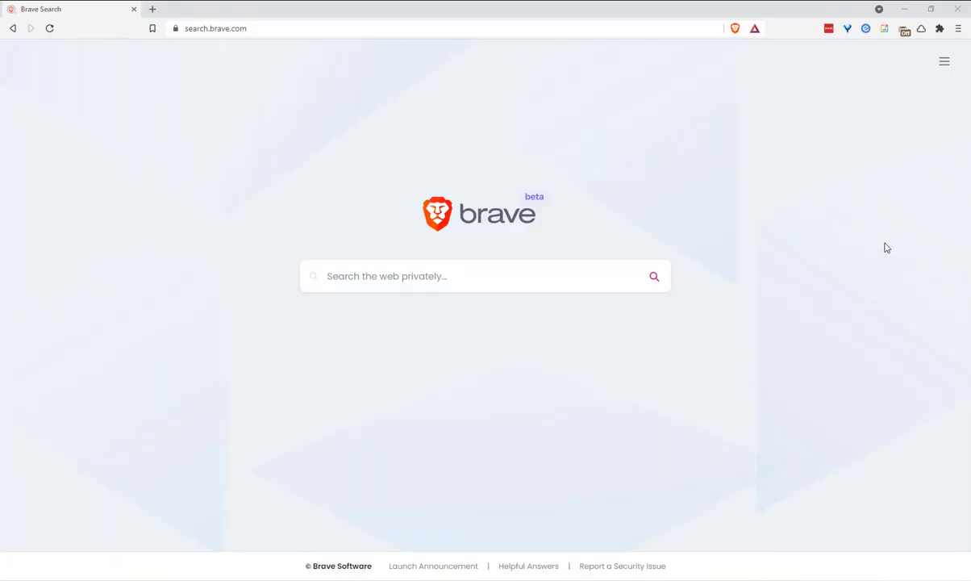
# Inspect the current site's Brave Shields protections.
pyautogui.click(735, 28)
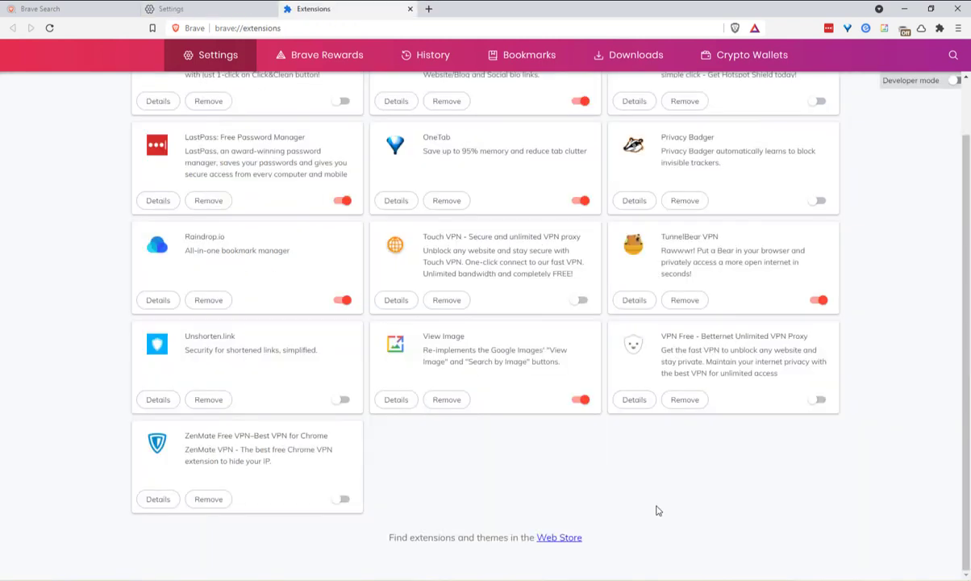
# Go from the extensions page to the Chrome Web Store catalog.
pyautogui.click(559, 539)
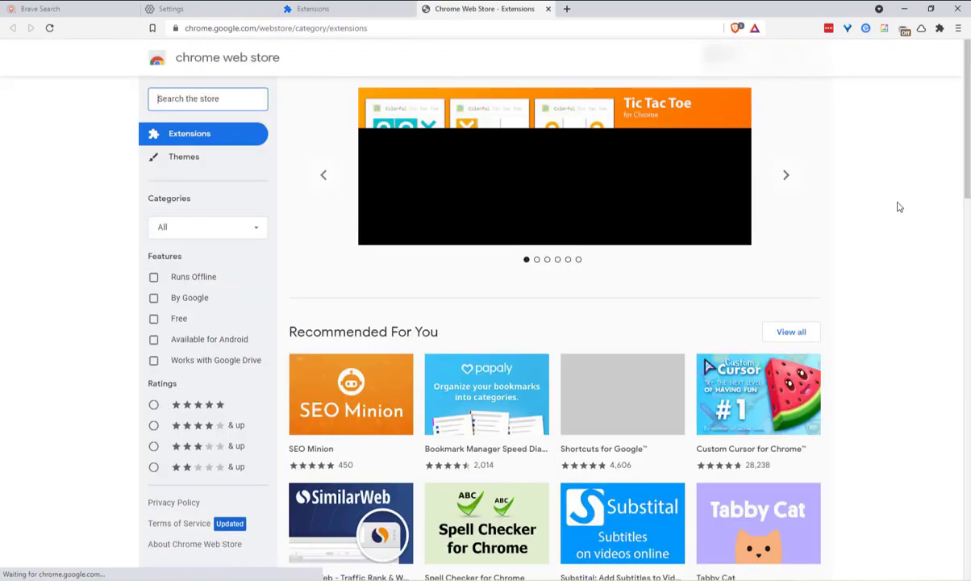
pyautogui.scroll(-5, 724, 395)
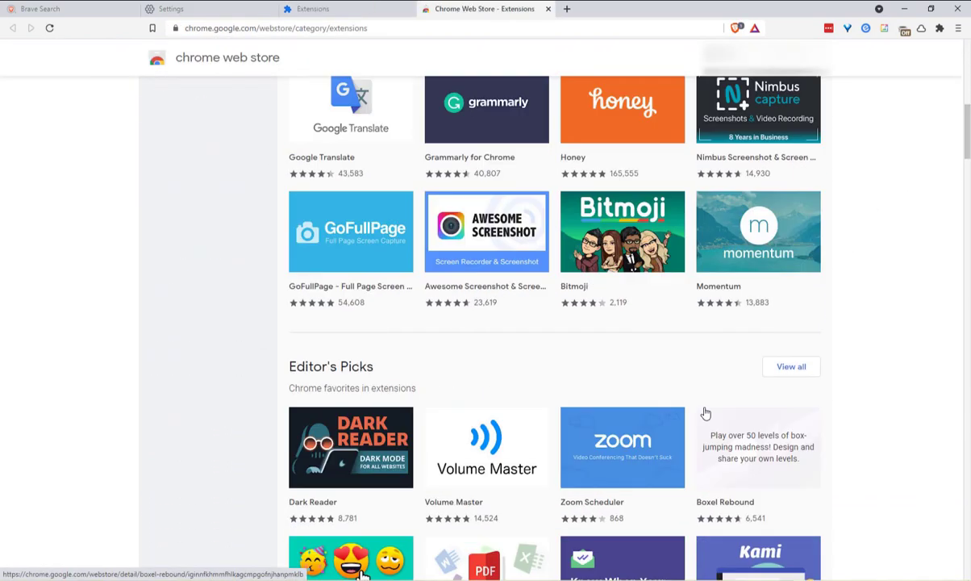
pyautogui.scroll(-3, 706, 413)
pyautogui.scroll(-3, 705, 413)
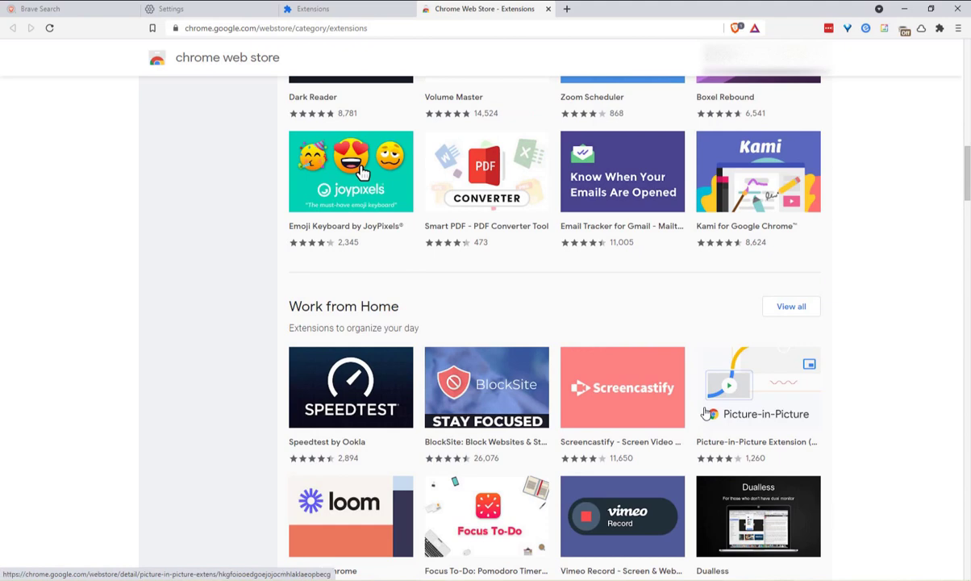
pyautogui.scroll(-3, 705, 413)
pyautogui.scroll(-3, 705, 413)
pyautogui.scroll(-3, 705, 413)
pyautogui.scroll(-3, 705, 413)
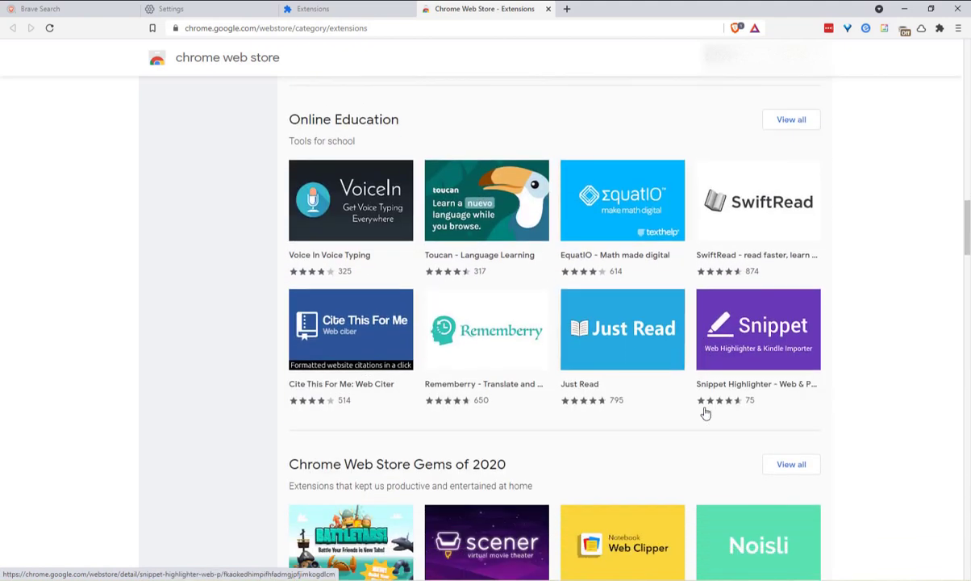
pyautogui.scroll(-3, 705, 413)
pyautogui.scroll(-3, 705, 414)
pyautogui.scroll(-3, 705, 413)
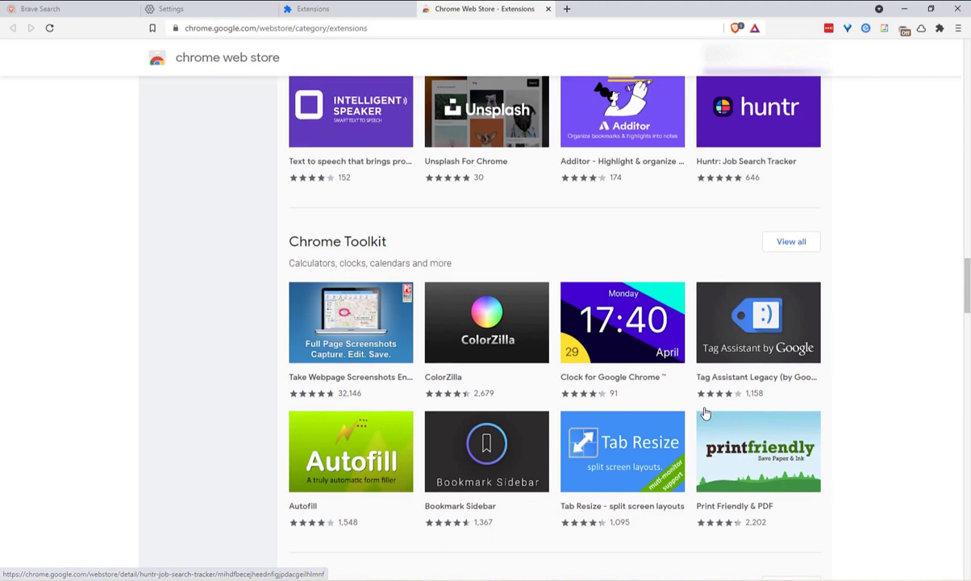
pyautogui.scroll(-2, 705, 413)
pyautogui.scroll(-3, 705, 413)
pyautogui.scroll(-2, 705, 413)
pyautogui.scroll(-3, 705, 413)
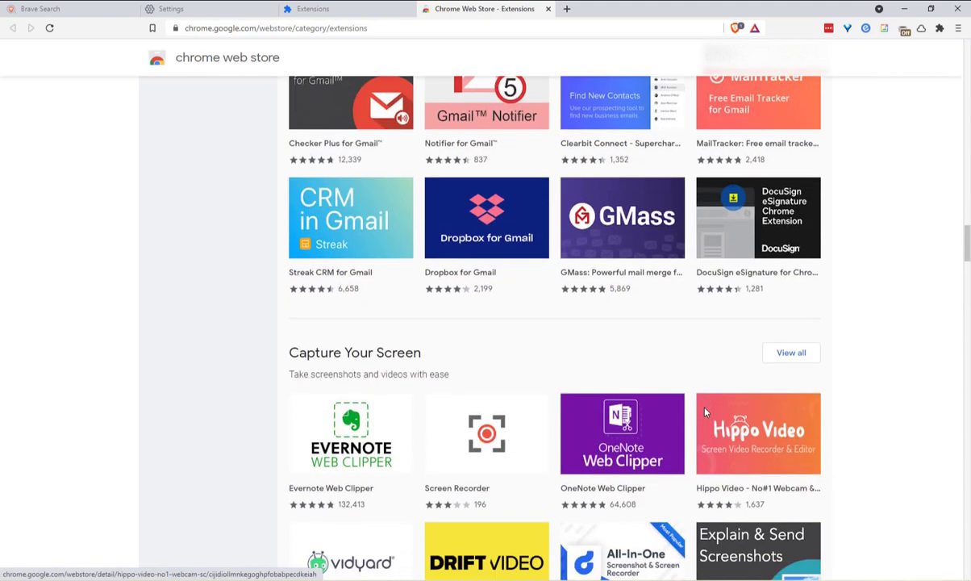
pyautogui.scroll(-1, 705, 413)
pyautogui.scroll(-3, 705, 413)
pyautogui.scroll(-2, 705, 413)
pyautogui.scroll(-2, 705, 413)
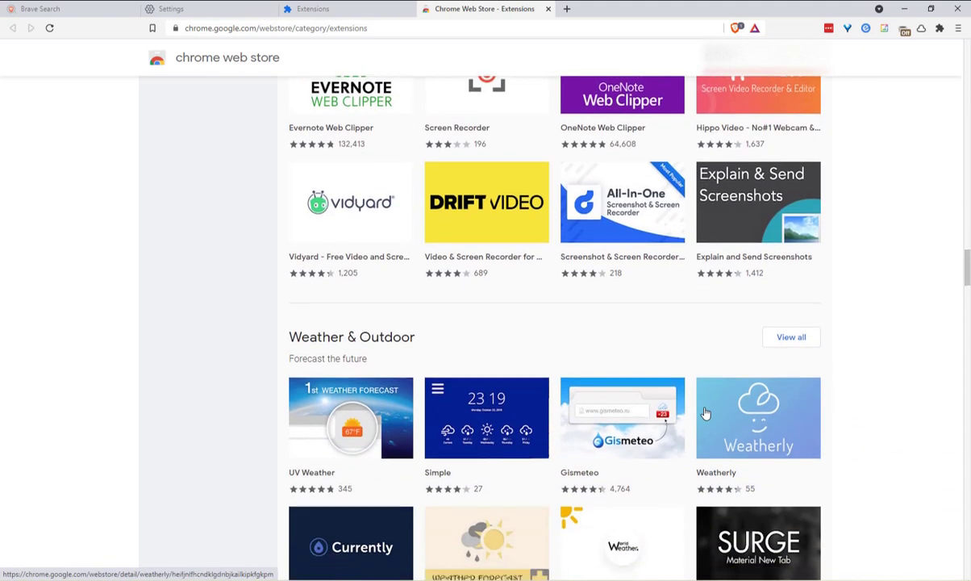
pyautogui.scroll(-2, 705, 413)
# Back on Brave Search, launch a new private window with Tor.
pyautogui.hotkey('ctrl', '1')
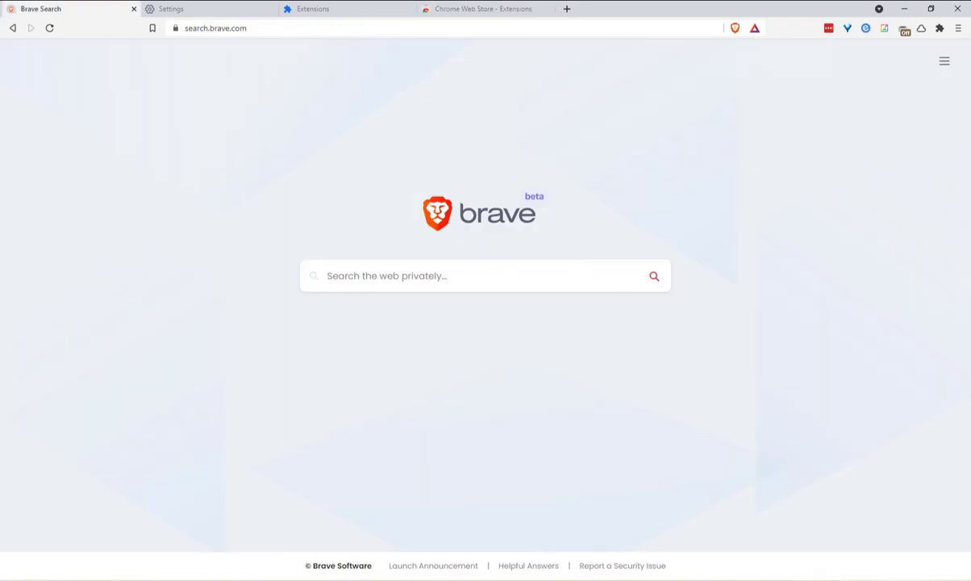
pyautogui.click(958, 29)
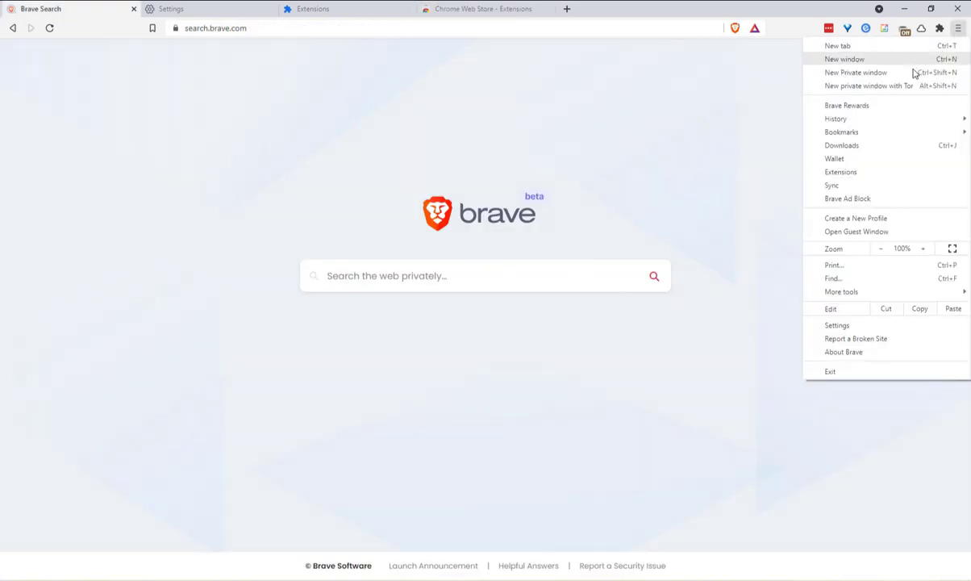
pyautogui.click(868, 85)
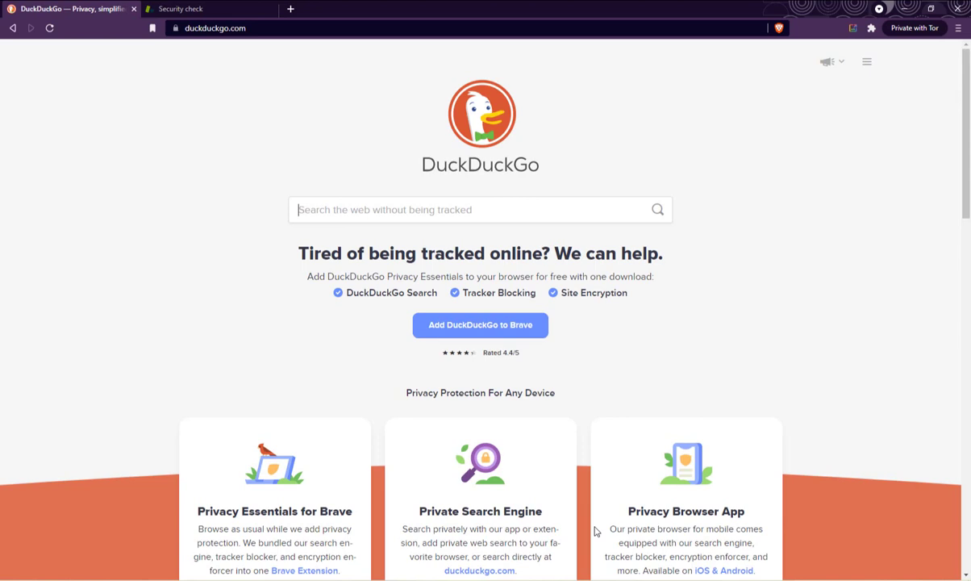